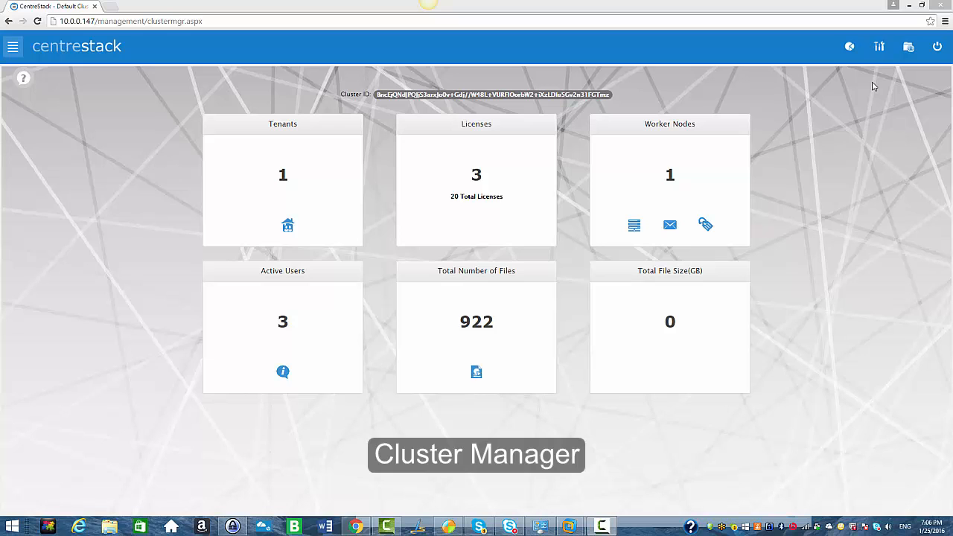
# Step: Open the default tenant's management console dashboard from the Cluster Manager page
pyautogui.click(878, 47)
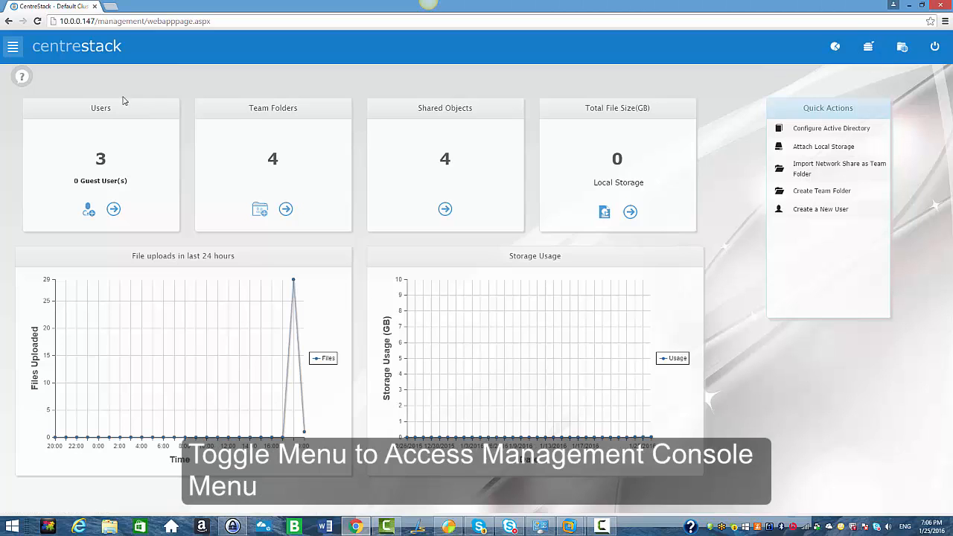
# Step: Expand Group Policy and Client Control in the console navigation menu
pyautogui.click(13, 47)
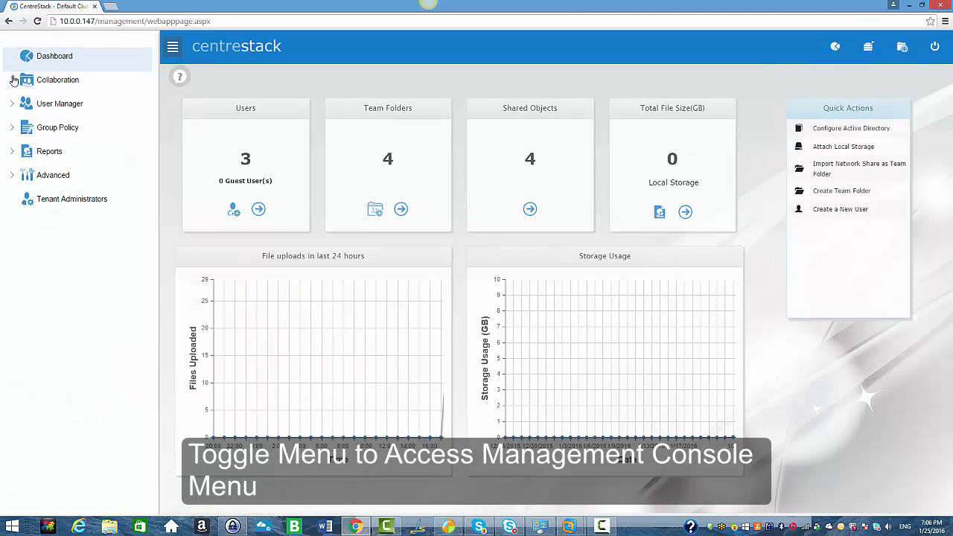
pyautogui.click(12, 128)
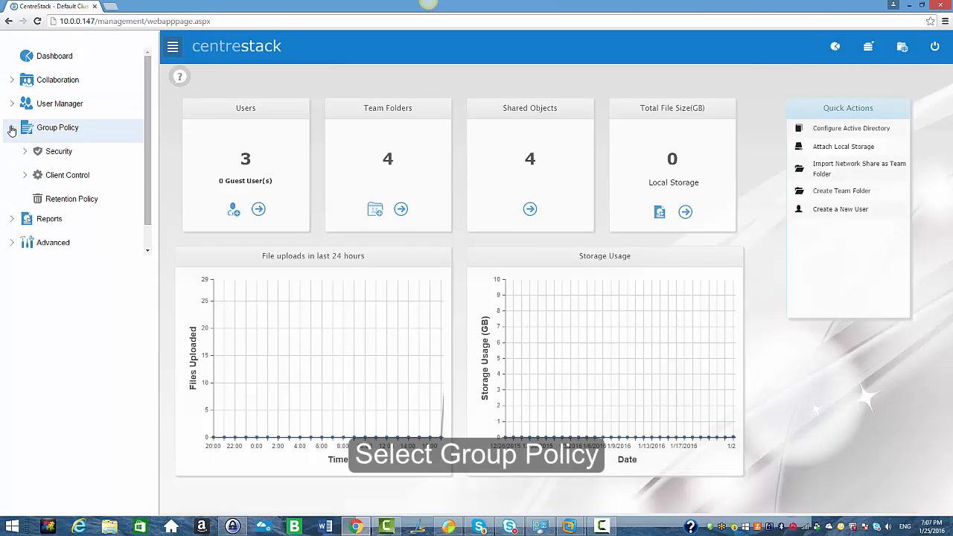
pyautogui.click(23, 177)
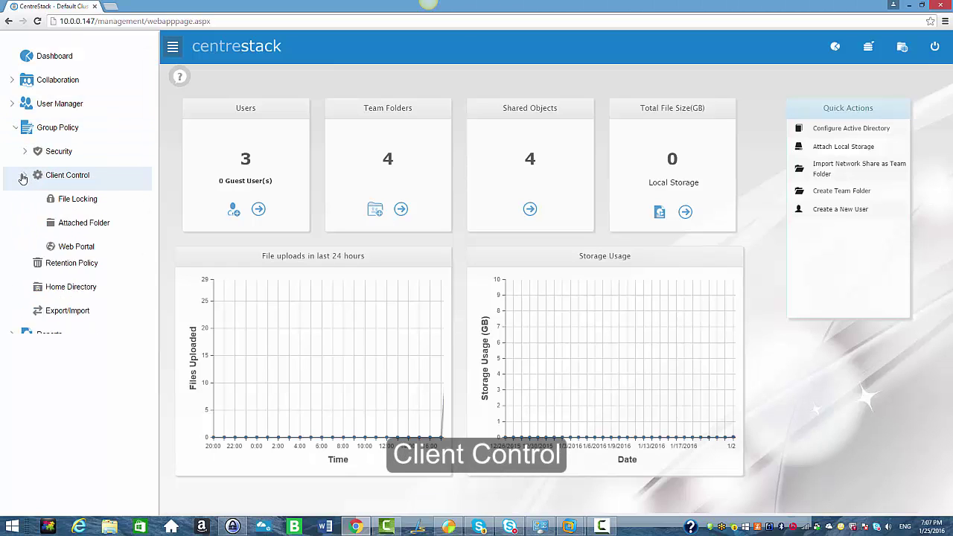
# Step: Show the File Locking settings with distributed locking enabled by default
pyautogui.click(59, 204)
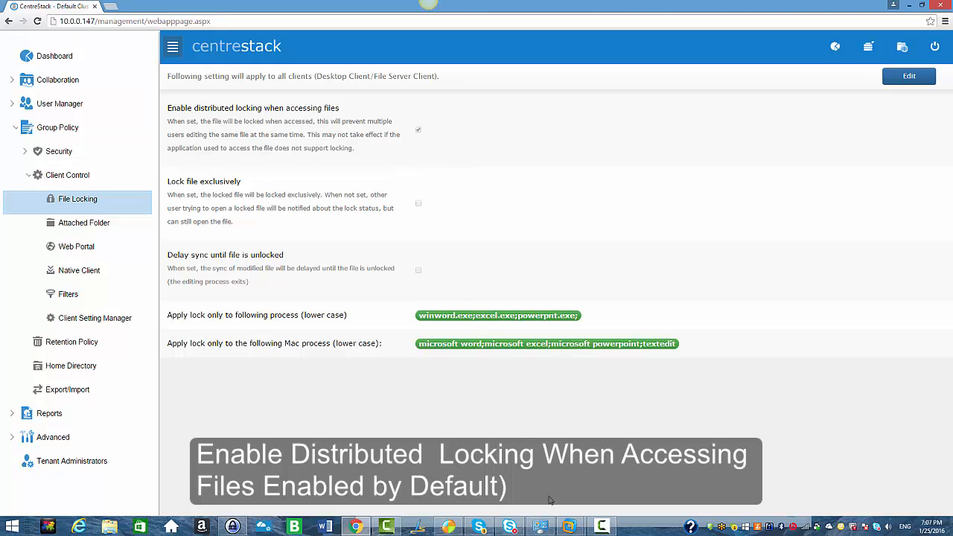
# Step: Review the HR team folder's member permissions from My Files and cancel without changes
pyautogui.click(901, 47)
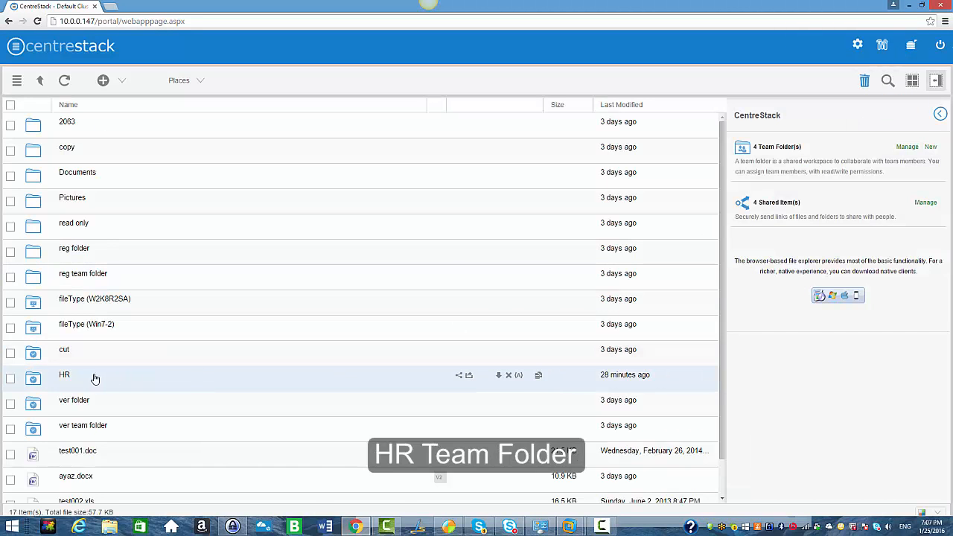
pyautogui.rightClick(64, 378)
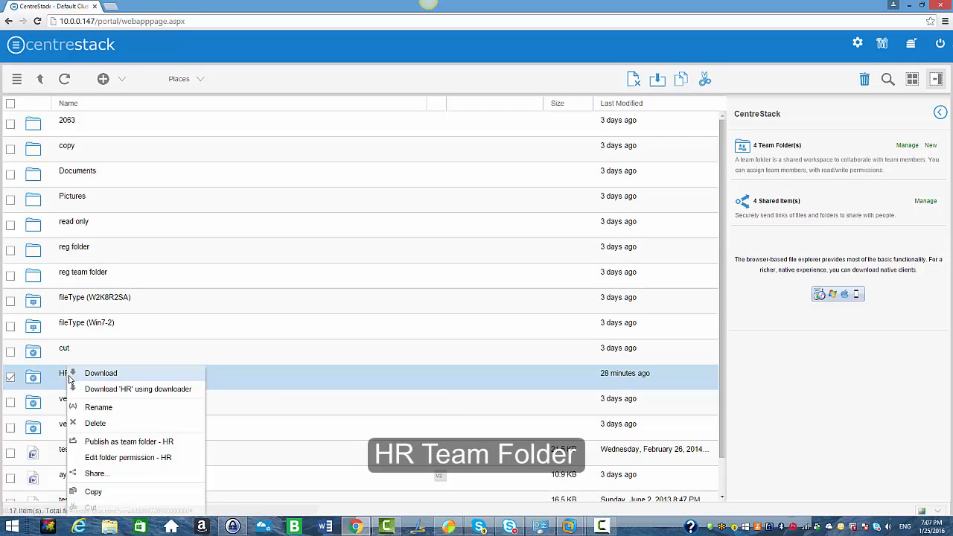
pyautogui.click(112, 441)
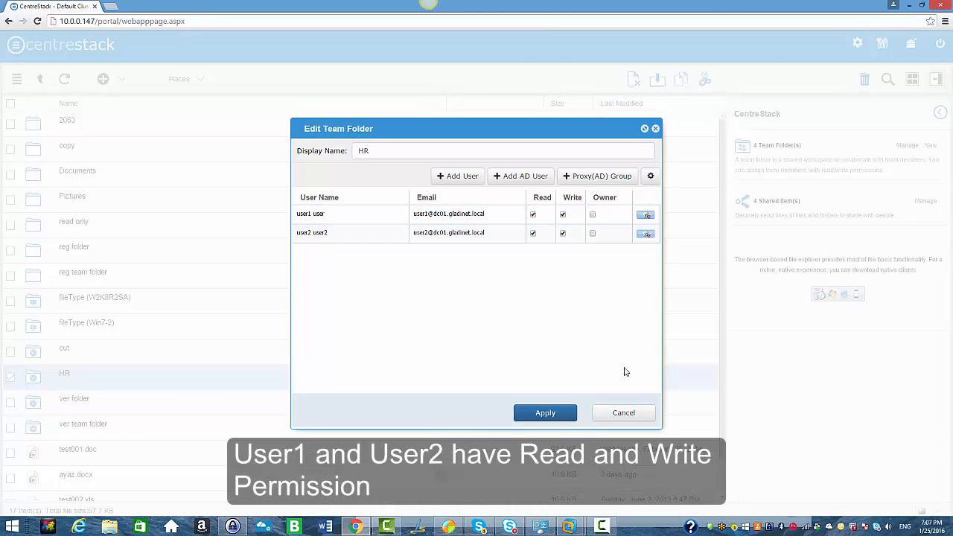
pyautogui.click(624, 413)
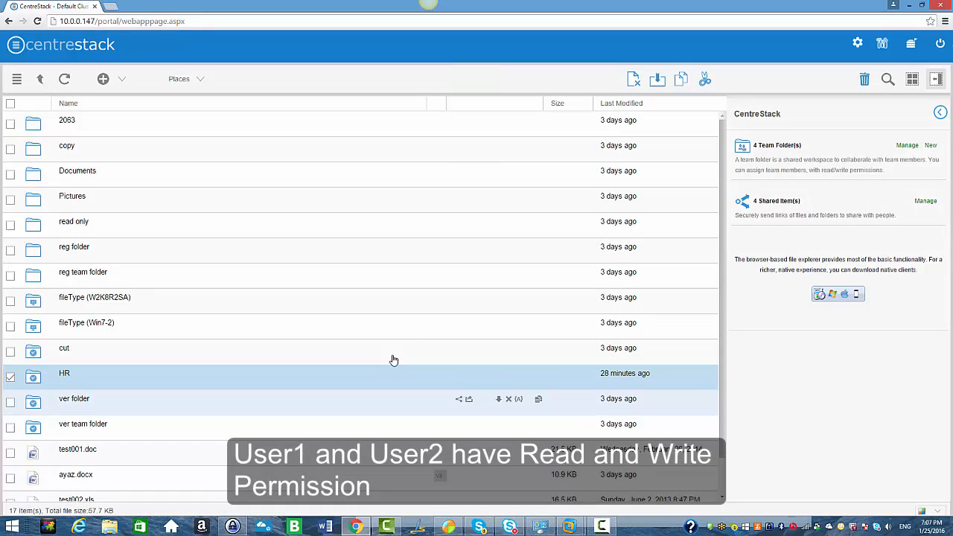
pyautogui.moveTo(569, 526)
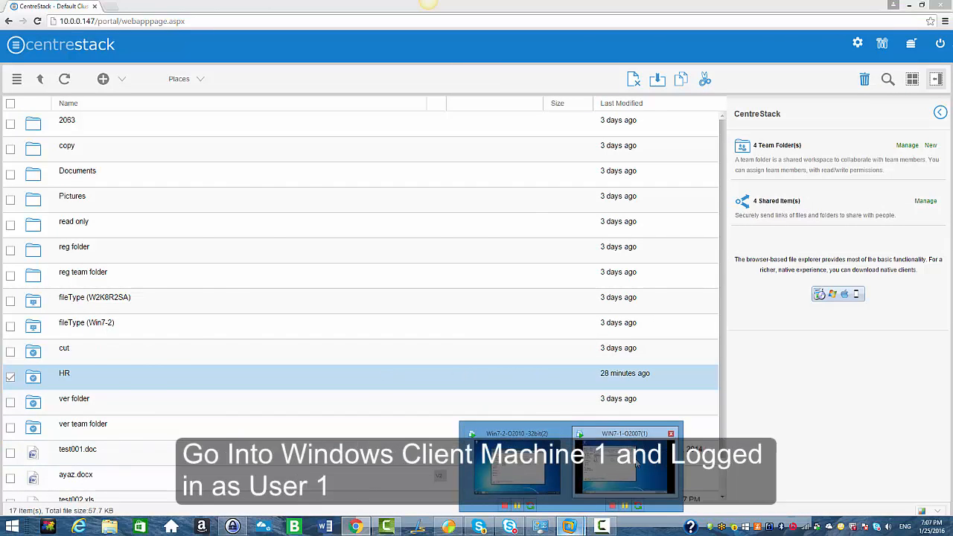
# Step: Check the HR team folder appears on both WIN7-1 and Win7-2, ending on WIN7-1
pyautogui.click(637, 462)
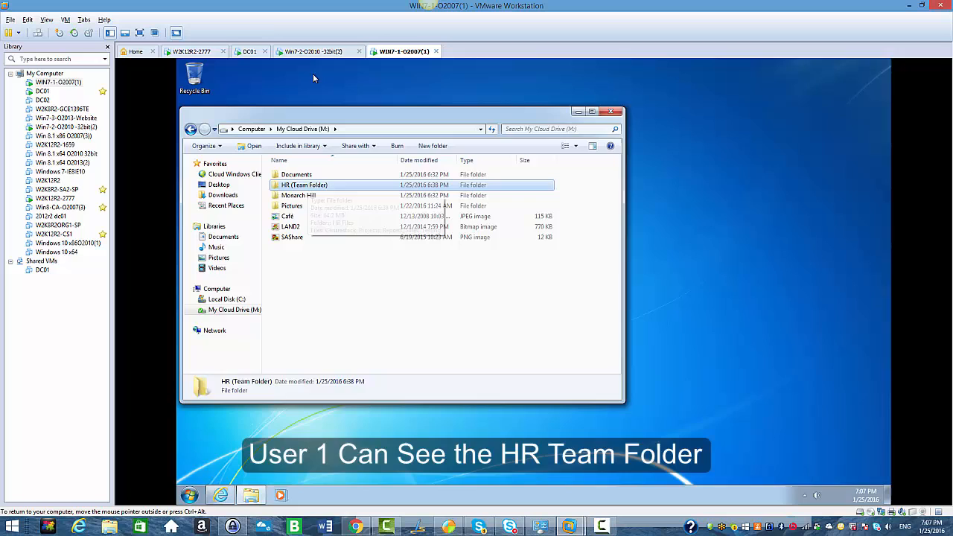
pyautogui.click(297, 55)
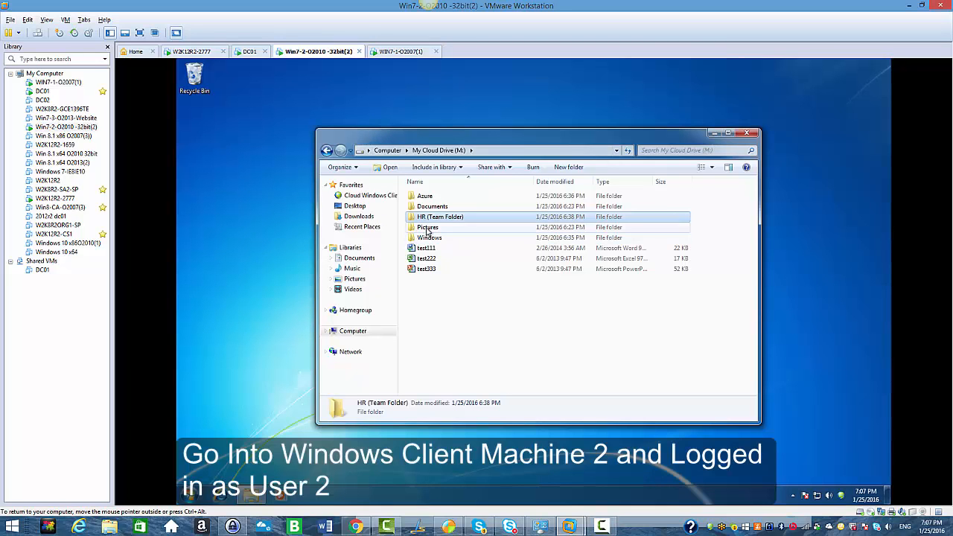
pyautogui.moveTo(440, 217)
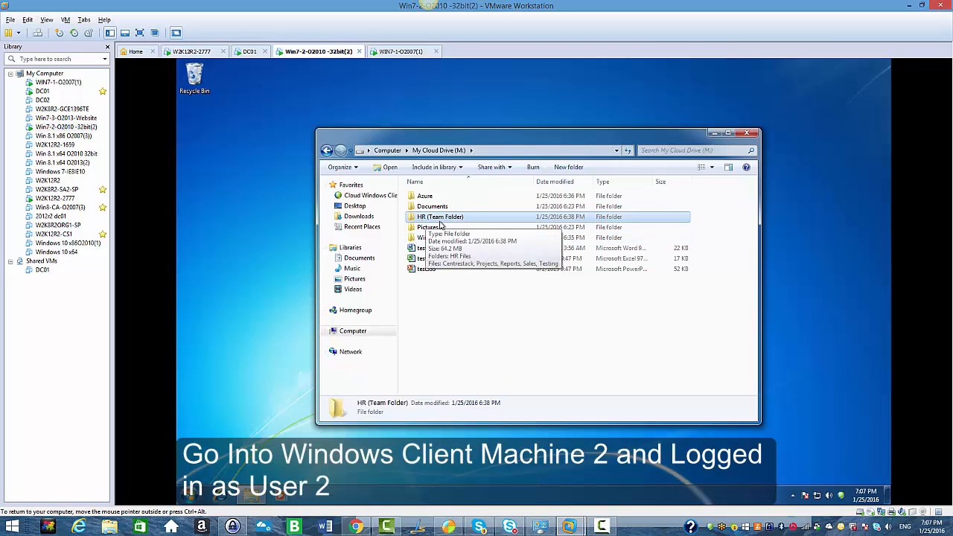
pyautogui.click(406, 54)
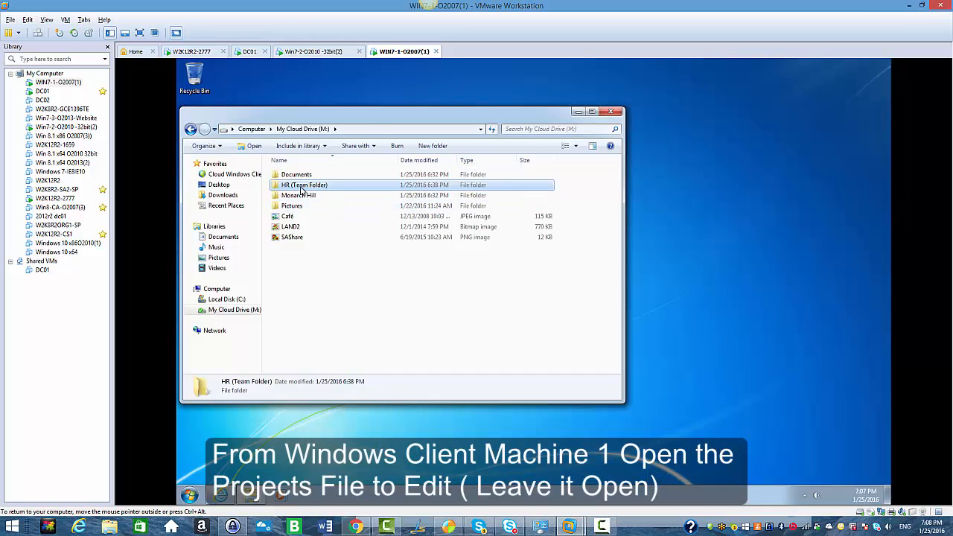
# Step: Open the Projects document in Word from HR (Team Folder) on client 1
pyautogui.doubleClick(302, 187)
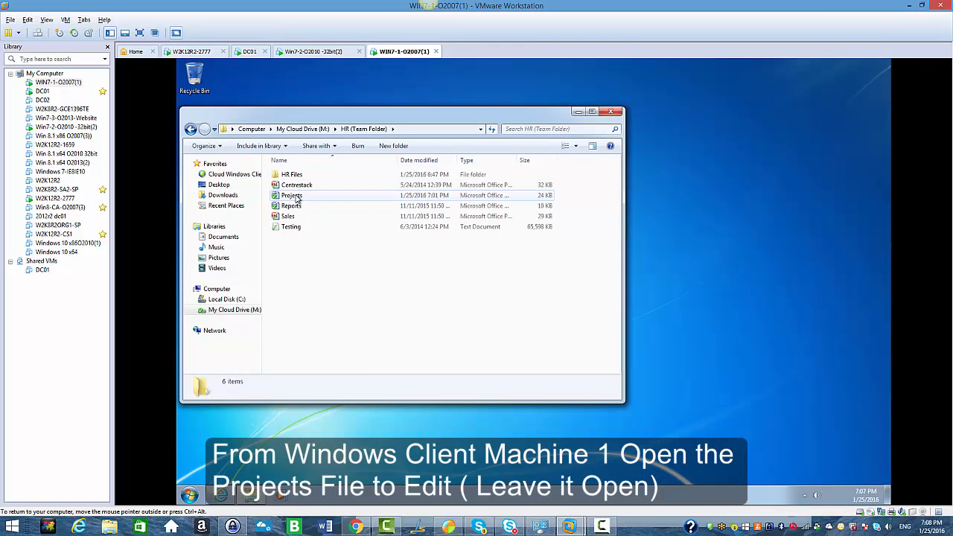
pyautogui.click(297, 198)
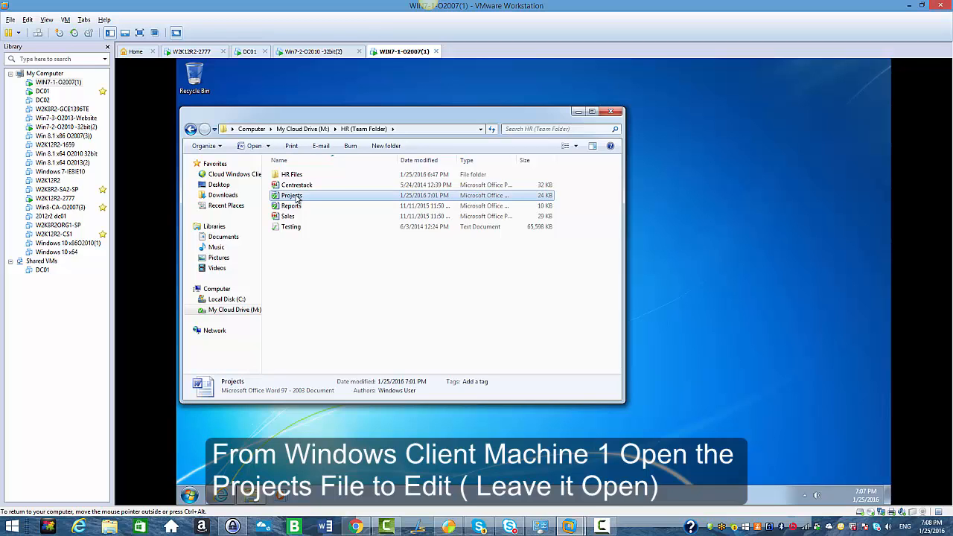
pyautogui.doubleClick(297, 198)
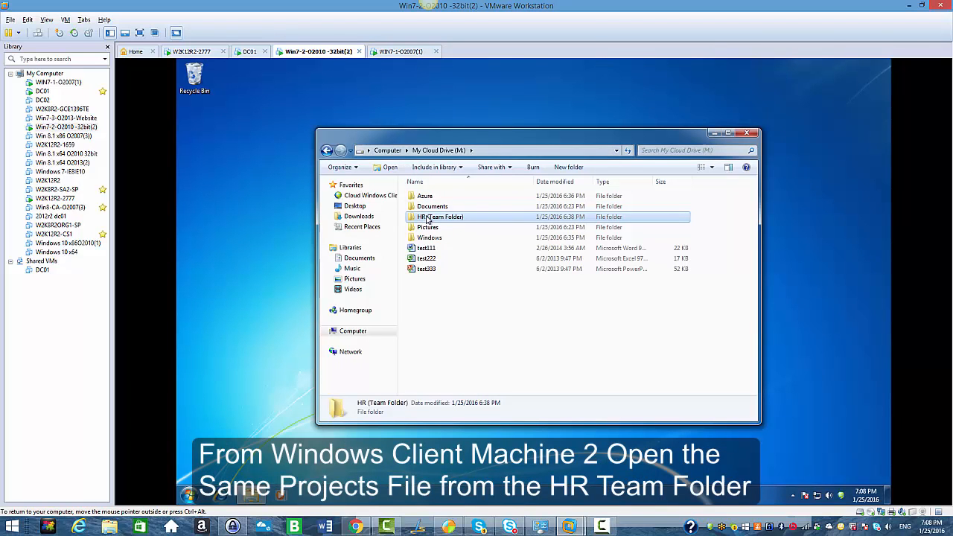
# Step: Open Projects on client 2, accept the locked-file warning for read-only access, and close Word
pyautogui.doubleClick(428, 219)
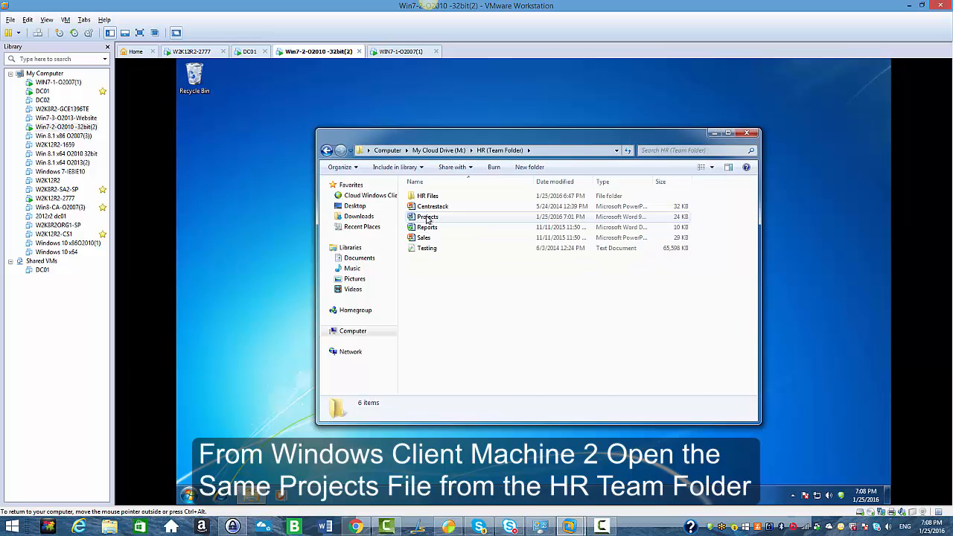
pyautogui.doubleClick(426, 218)
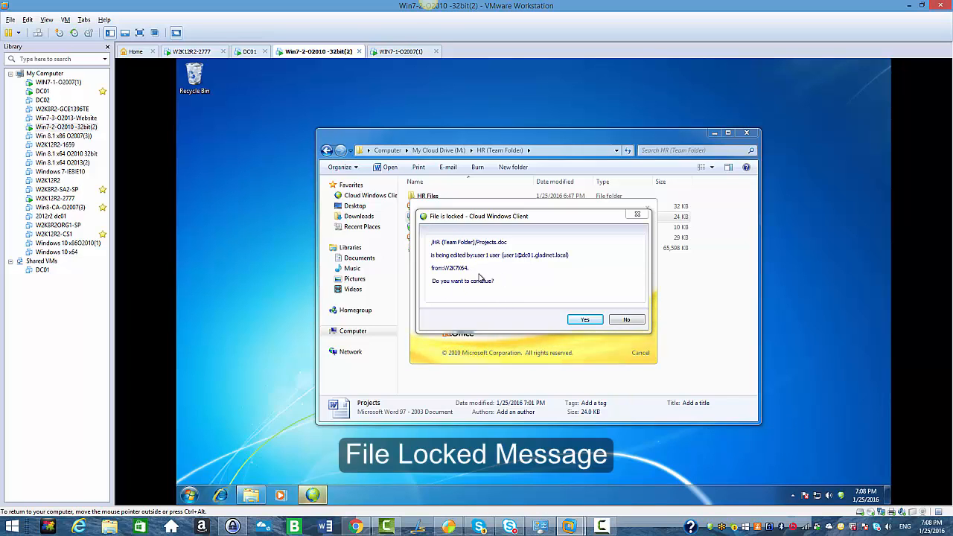
pyautogui.click(585, 319)
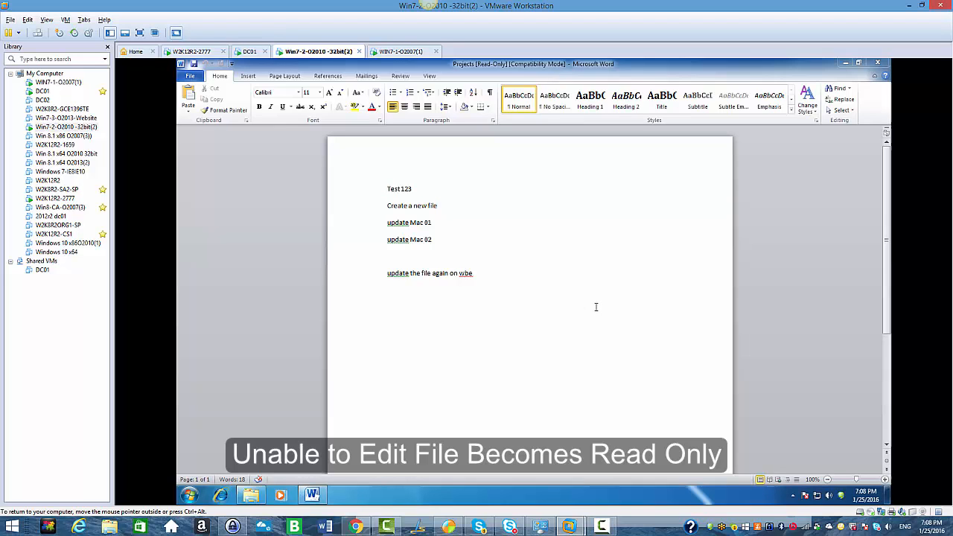
pyautogui.hotkey('alt', 'F4')
# Step: Close Projects on WIN7-1 and reopen it editable on Win7-2 without a lock warning
pyautogui.click(417, 54)
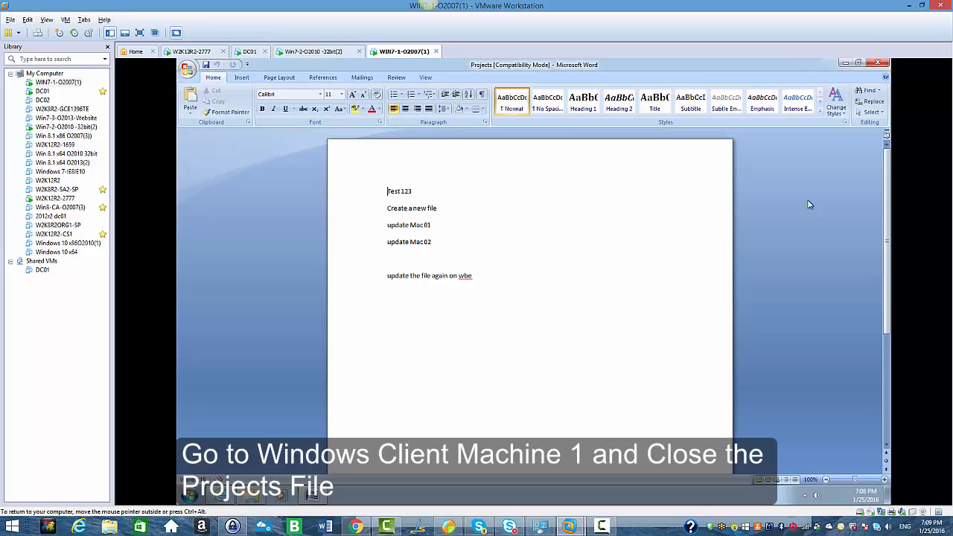
pyautogui.click(879, 63)
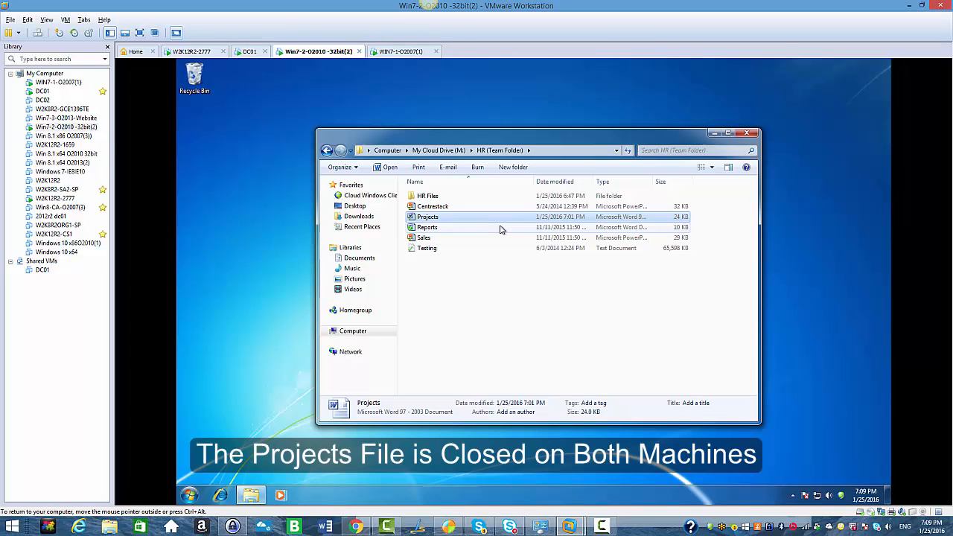
pyautogui.doubleClick(437, 216)
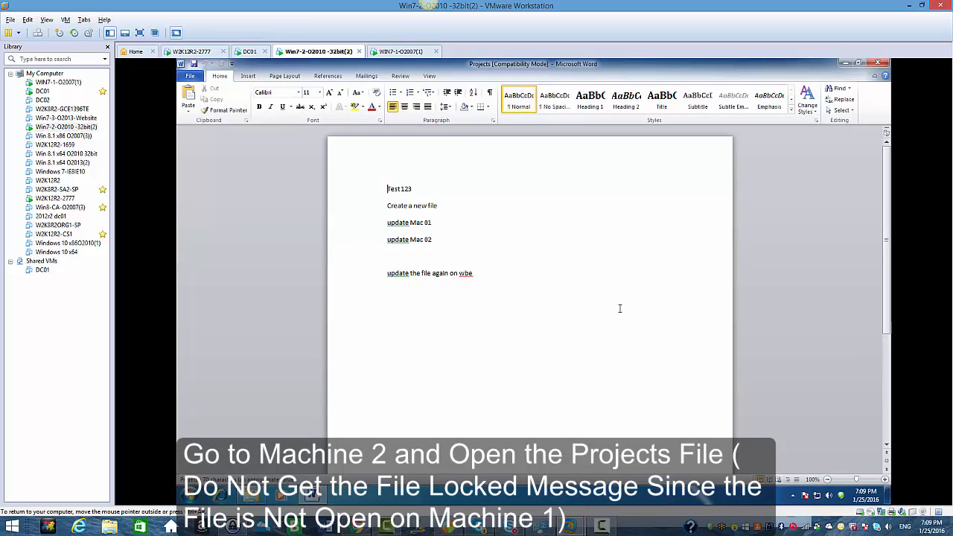
# Step: Insert a first line 'test' in Projects on client 2, save it and close Word
pyautogui.press('Return')
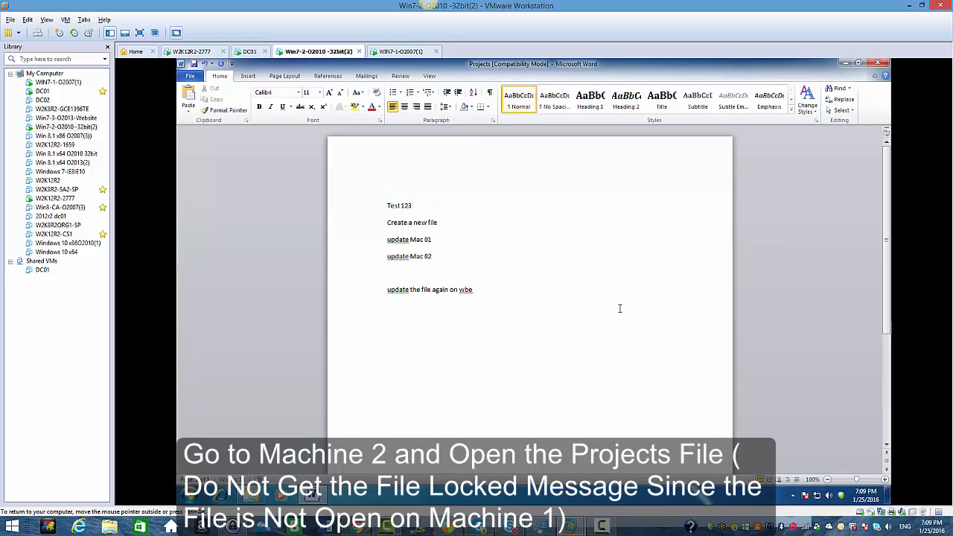
pyautogui.write('test')
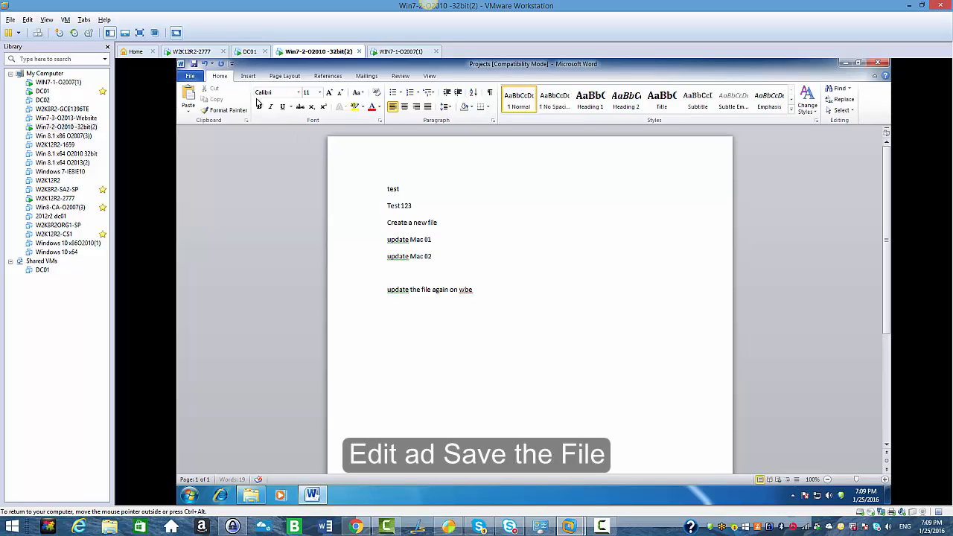
pyautogui.click(193, 64)
pyautogui.click(878, 63)
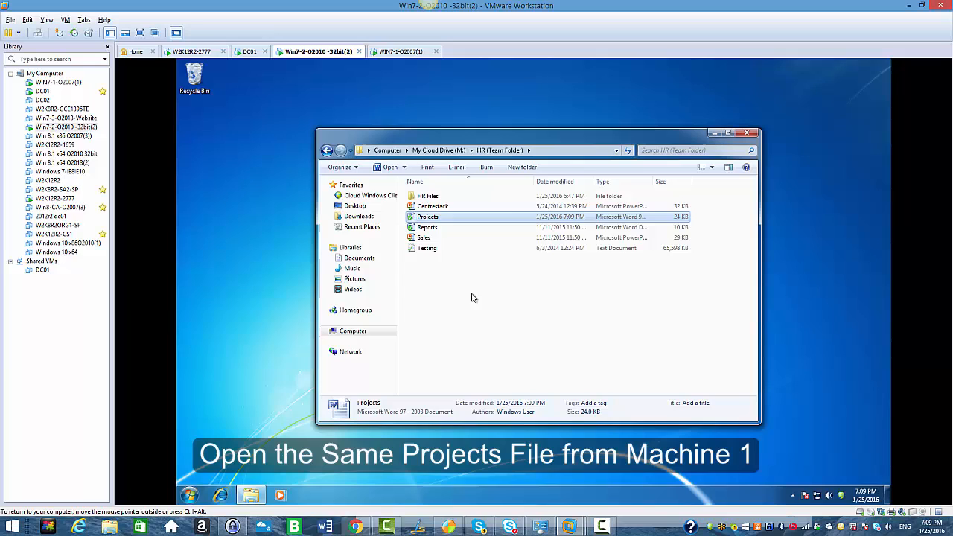
# Step: Reopen Projects on WIN7-1 showing the test line, then bring up the web portal in Chrome
pyautogui.click(406, 52)
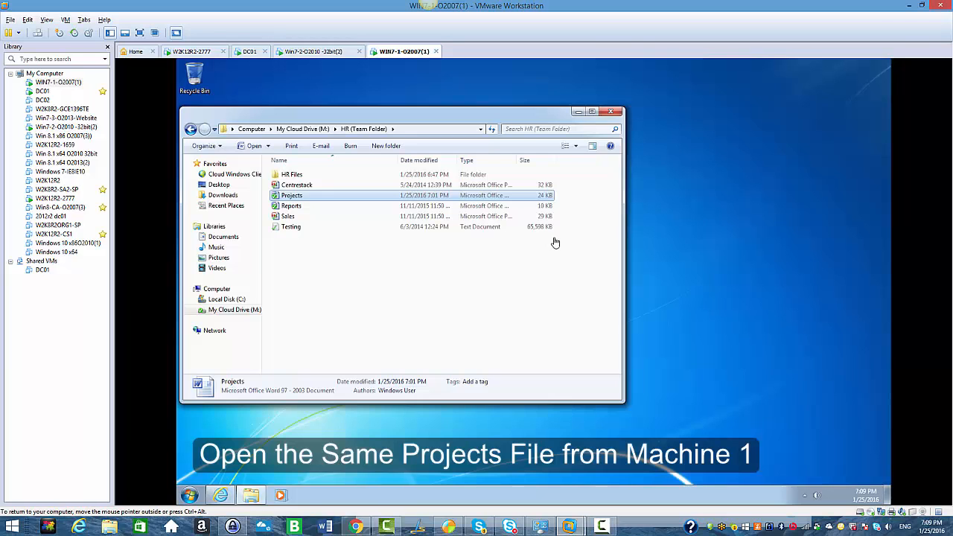
pyautogui.doubleClick(295, 200)
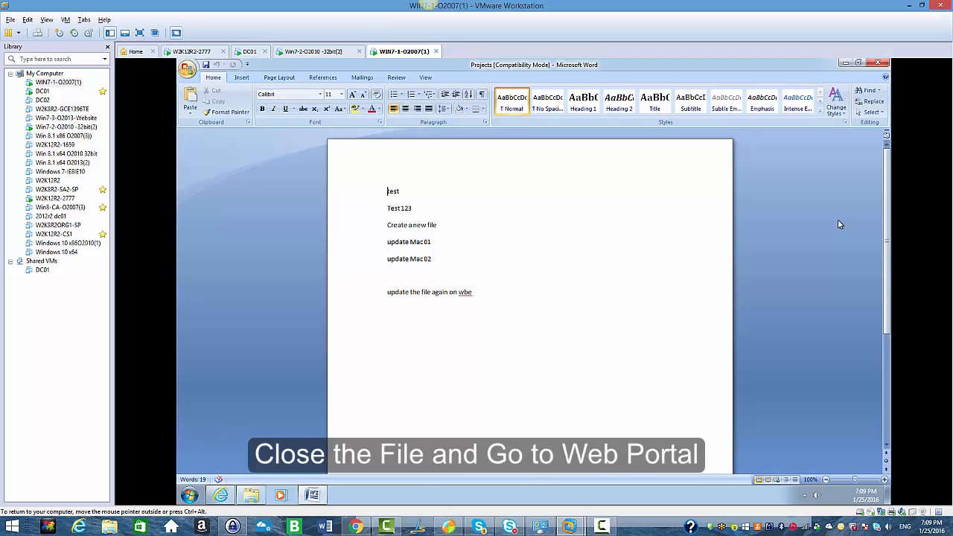
pyautogui.click(356, 527)
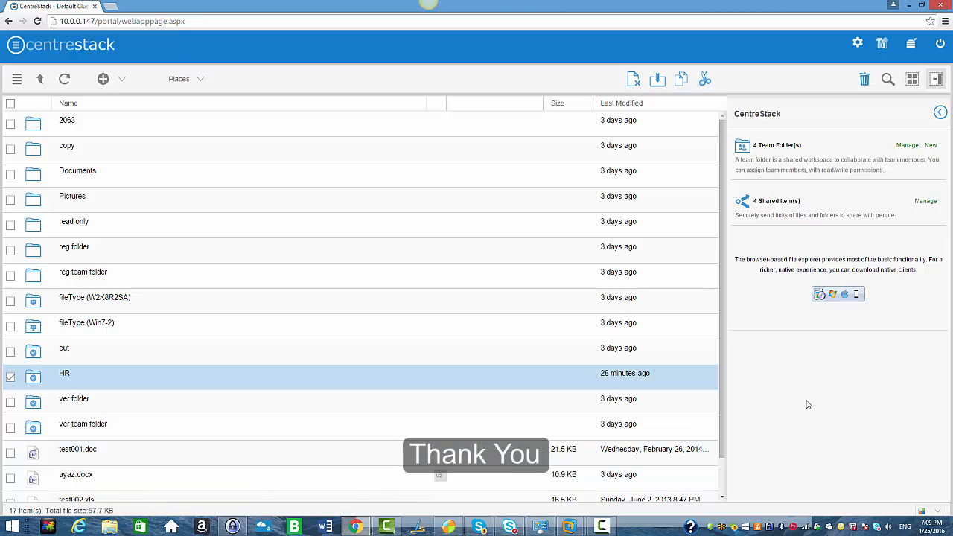